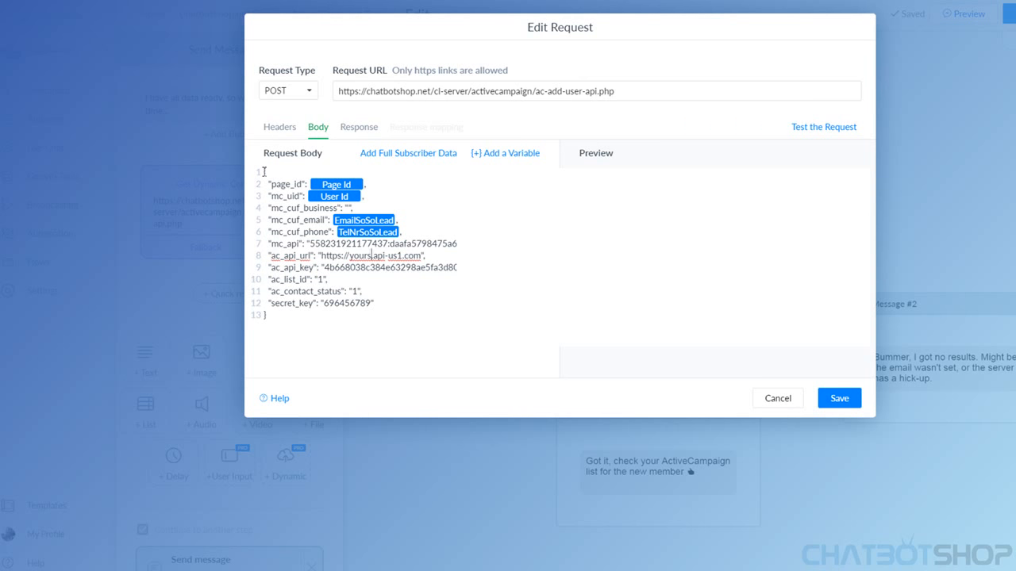
# Select the entire request body in the Edit Request dialog, then deselect it
pyautogui.moveTo(263, 171); pyautogui.dragTo(290, 315)
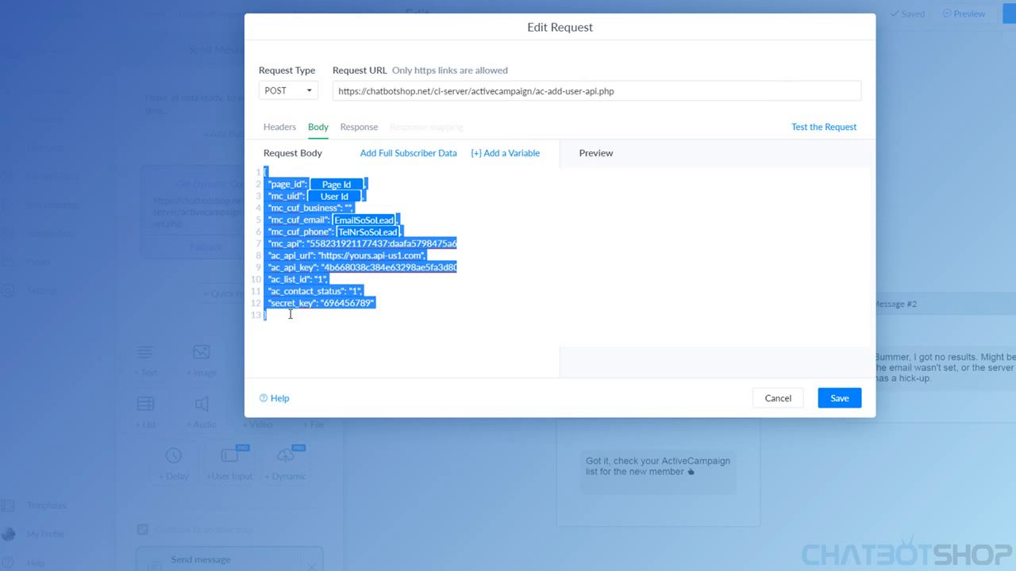
pyautogui.click(286, 321)
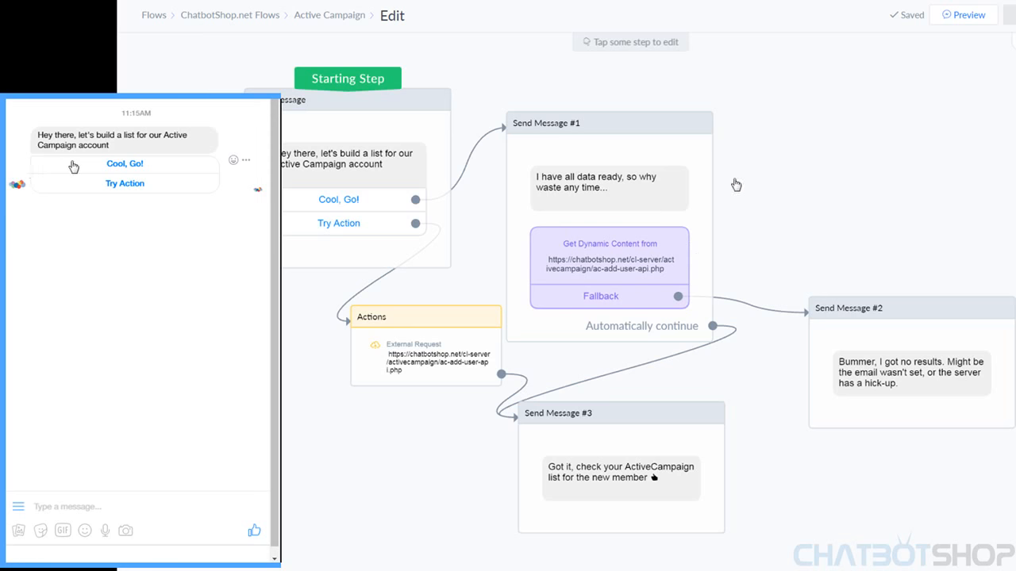
# Select the flow's Starting Step and answer the bot's greeting with 'Cool, Go!' in Messenger
pyautogui.click(447, 238)
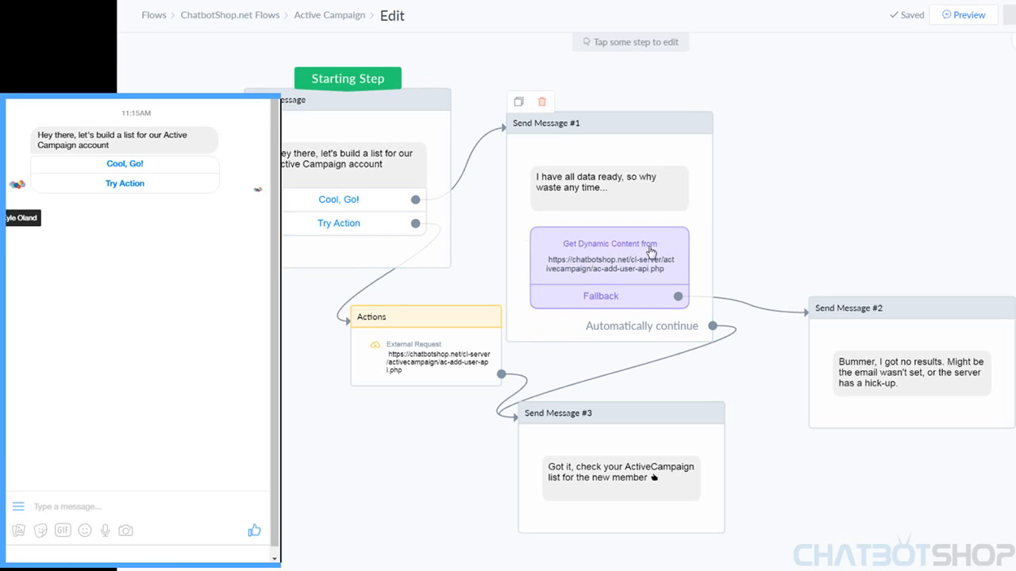
pyautogui.click(122, 165)
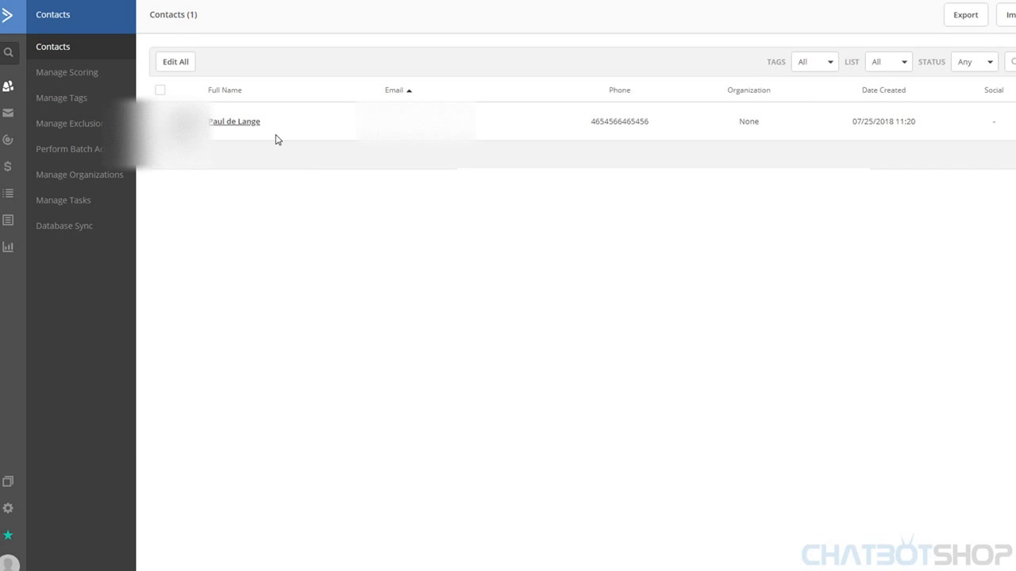
# Open the new contact's record and highlight its tags RealtorLeadCompleet and cbs_trialcode_received
pyautogui.click(234, 125)
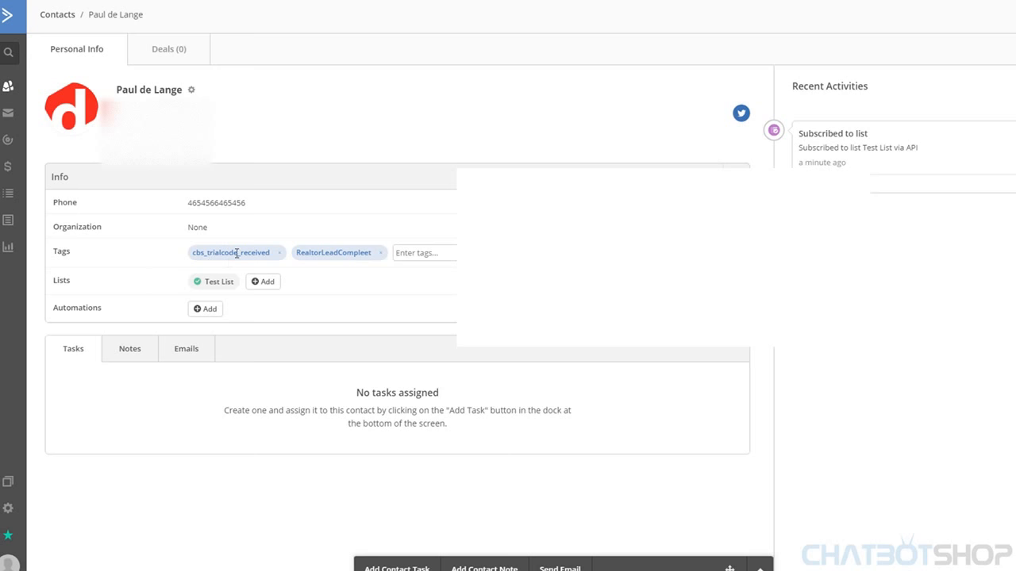
pyautogui.moveTo(216, 252); pyautogui.dragTo(237, 253)
pyautogui.doubleClick(328, 251)
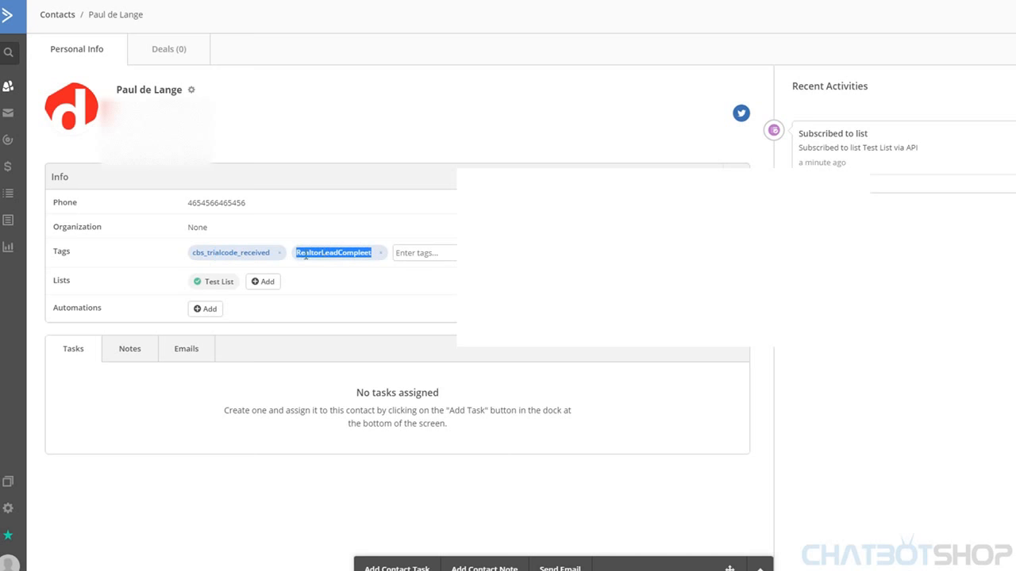
pyautogui.click(238, 253)
pyautogui.doubleClick(238, 253)
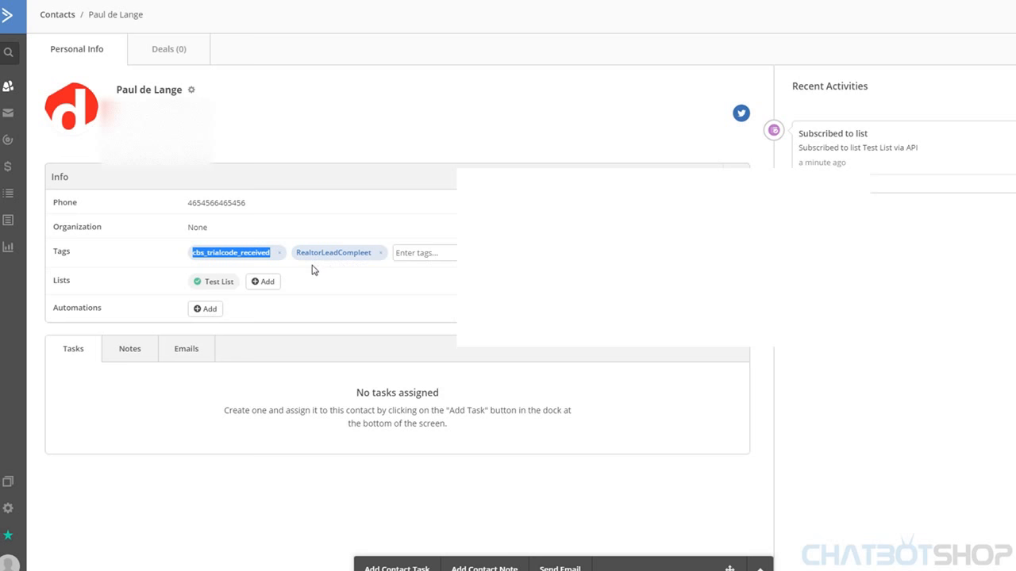
pyautogui.click(321, 290)
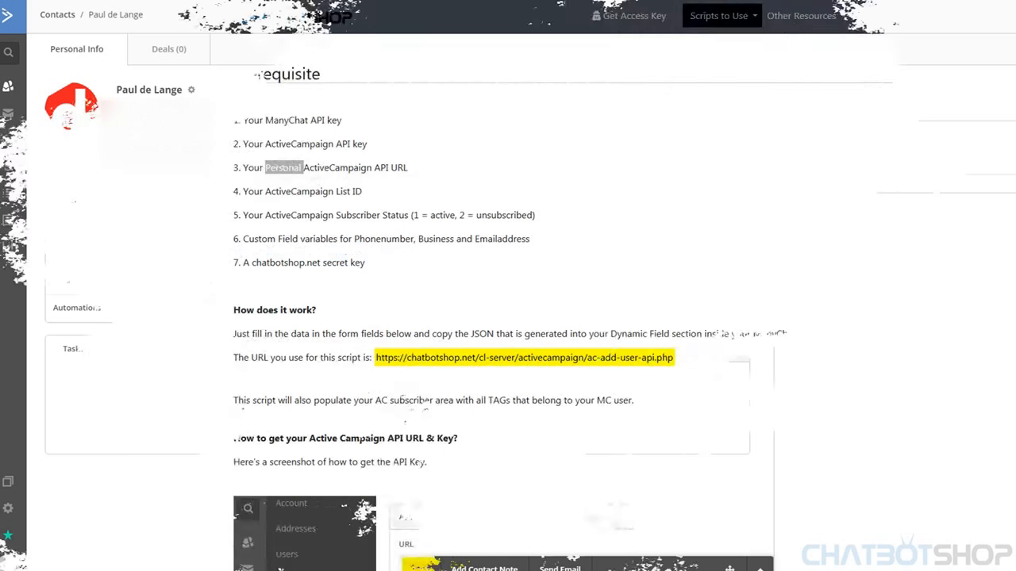
# Scroll the ActiveCampaign Integration page past the script URL down to the 'Fill in these fields' form
pyautogui.click(675, 255)
pyautogui.scroll(4, 327, 294)
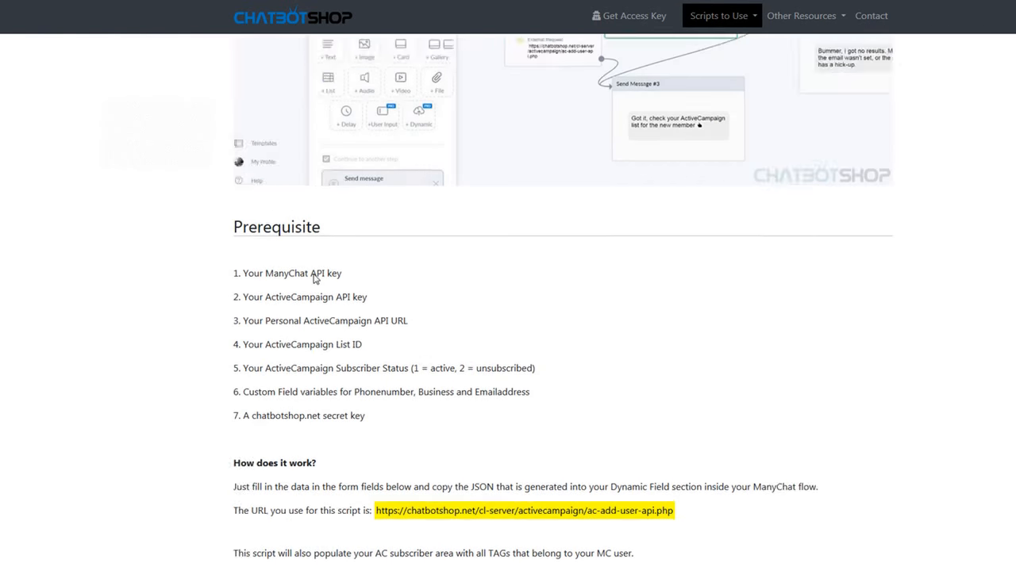
pyautogui.scroll(-3, 442, 257)
pyautogui.scroll(6, 436, 277)
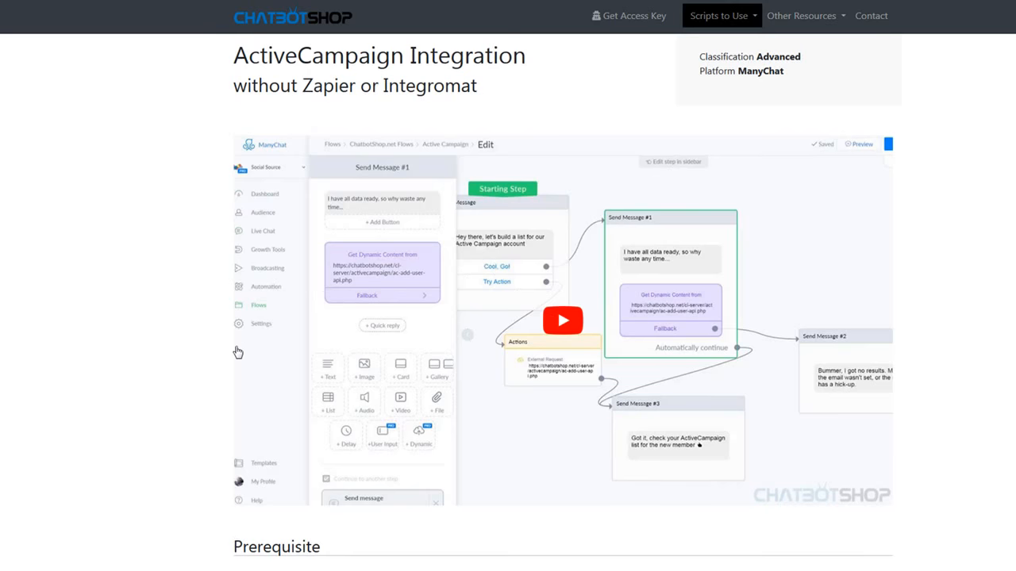
pyautogui.scroll(-7, 198, 352)
pyautogui.scroll(2, 210, 355)
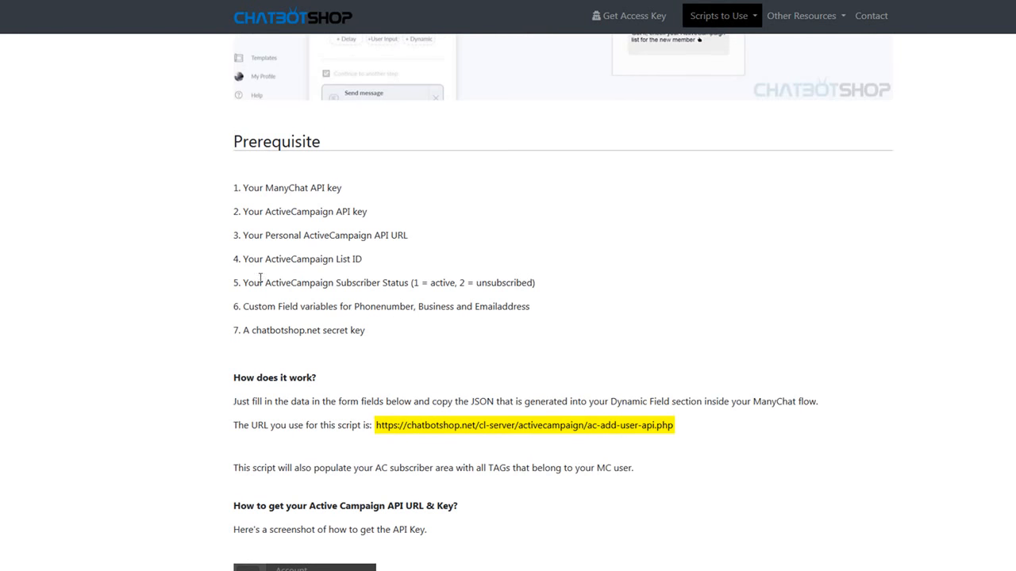
pyautogui.scroll(-3, 220, 303)
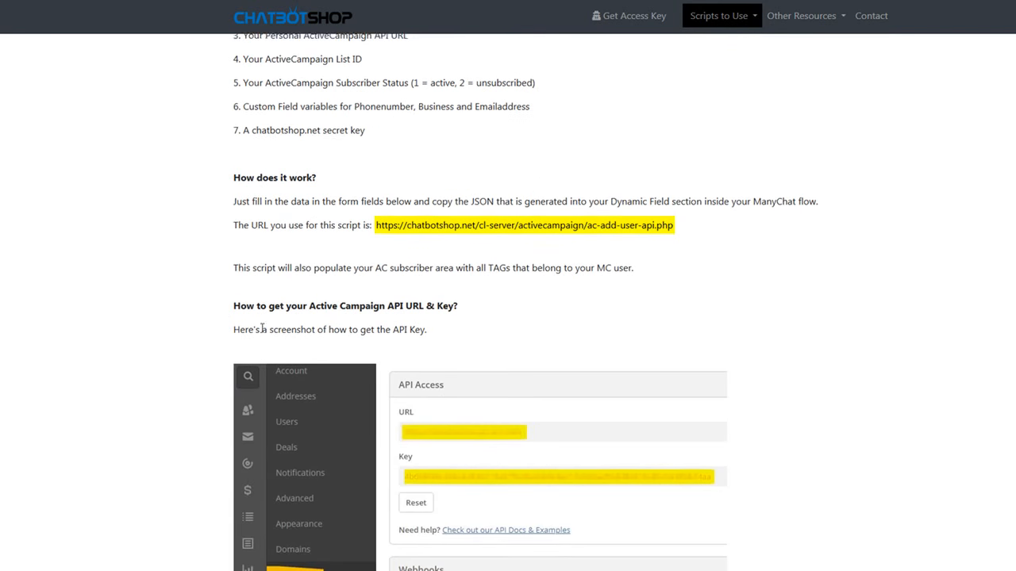
pyautogui.tripleClick(437, 225)
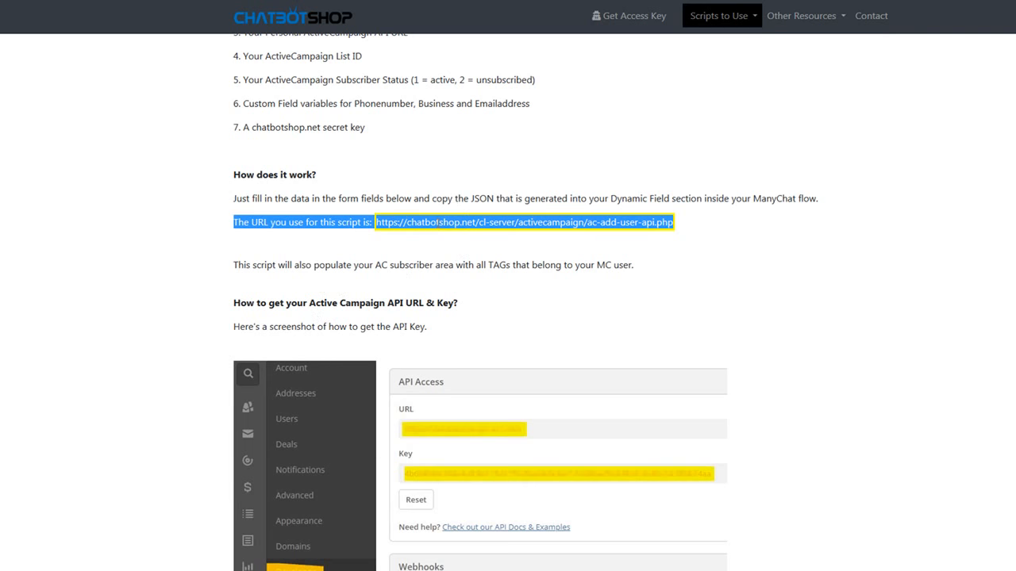
pyautogui.click(435, 225)
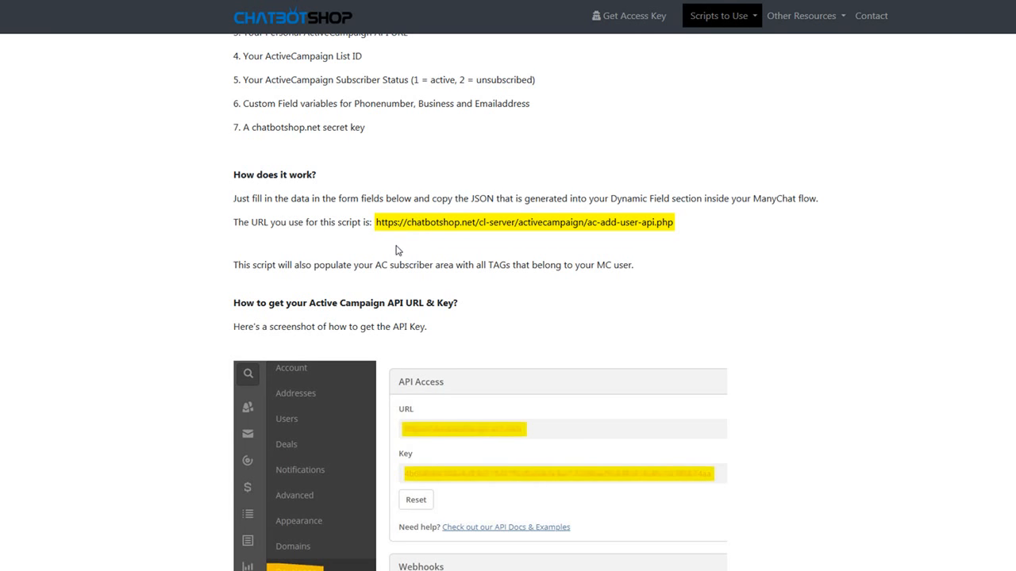
pyautogui.scroll(-10, 227, 289)
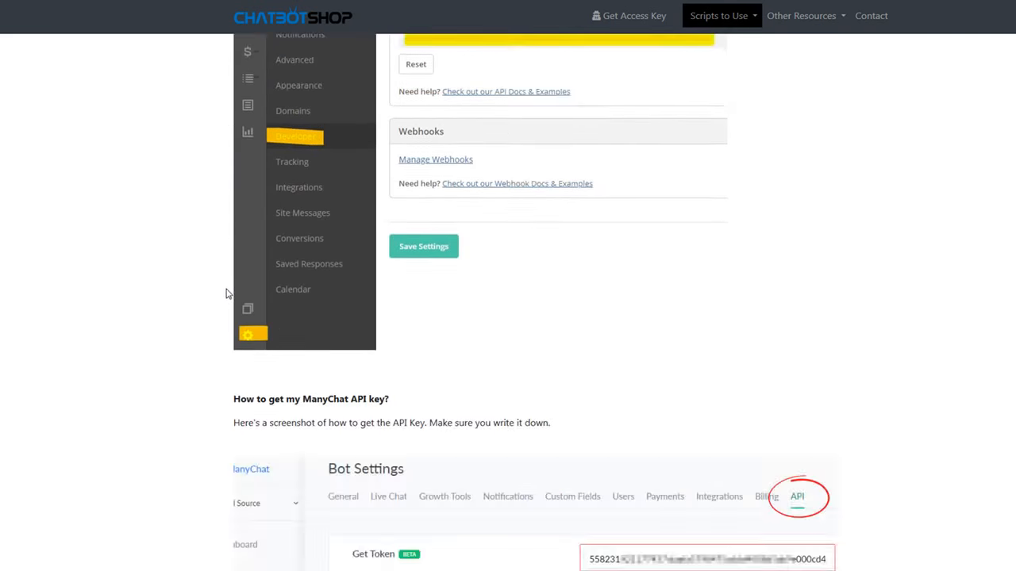
pyautogui.scroll(-6, 230, 298)
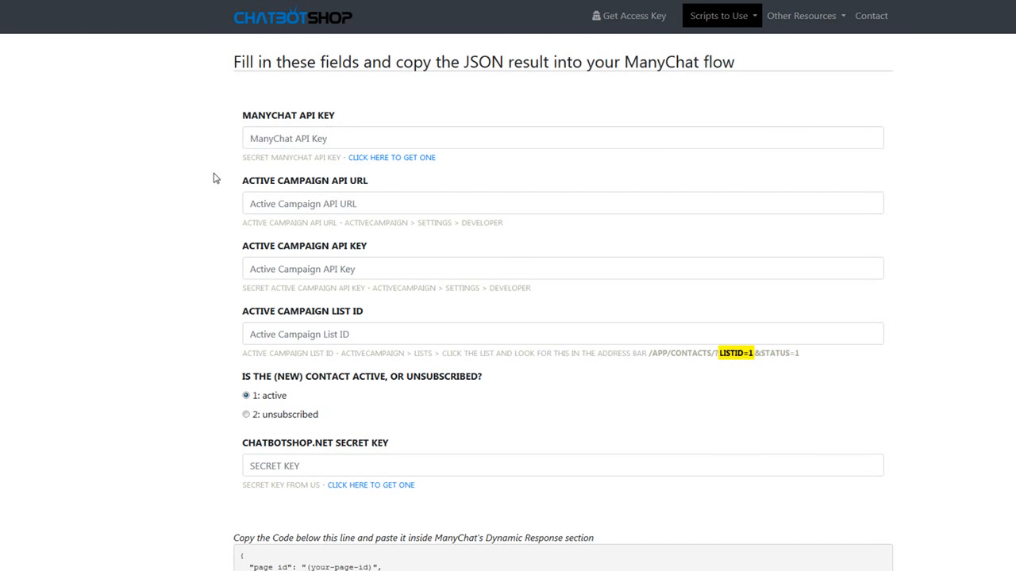
# Enter the ChatbotShop secret key and check the still-empty API fields in the code
pyautogui.scroll(-2, 215, 177)
pyautogui.scroll(-1, 242, 436)
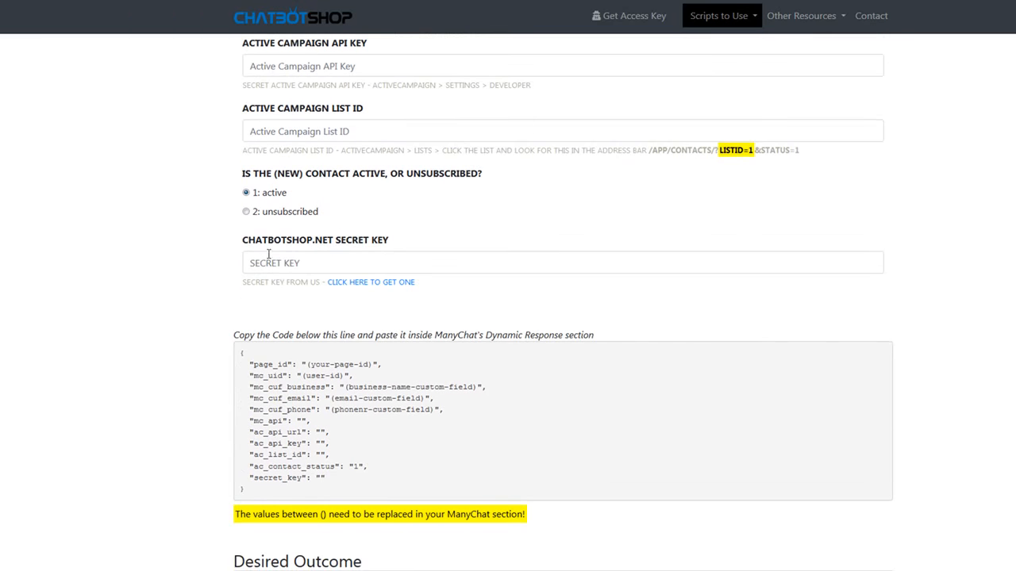
pyautogui.click(265, 265)
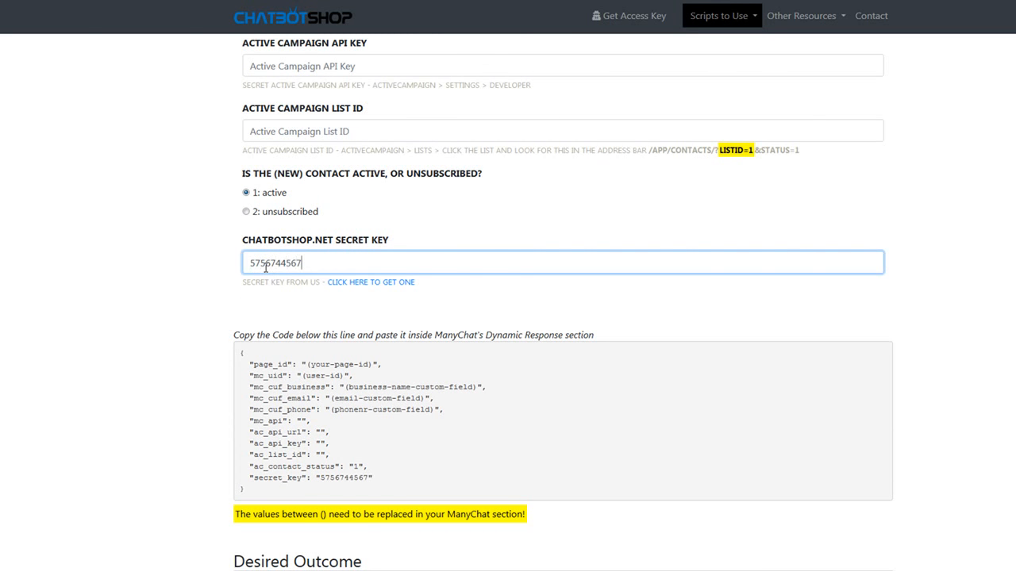
pyautogui.moveTo(328, 459); pyautogui.dragTo(288, 409)
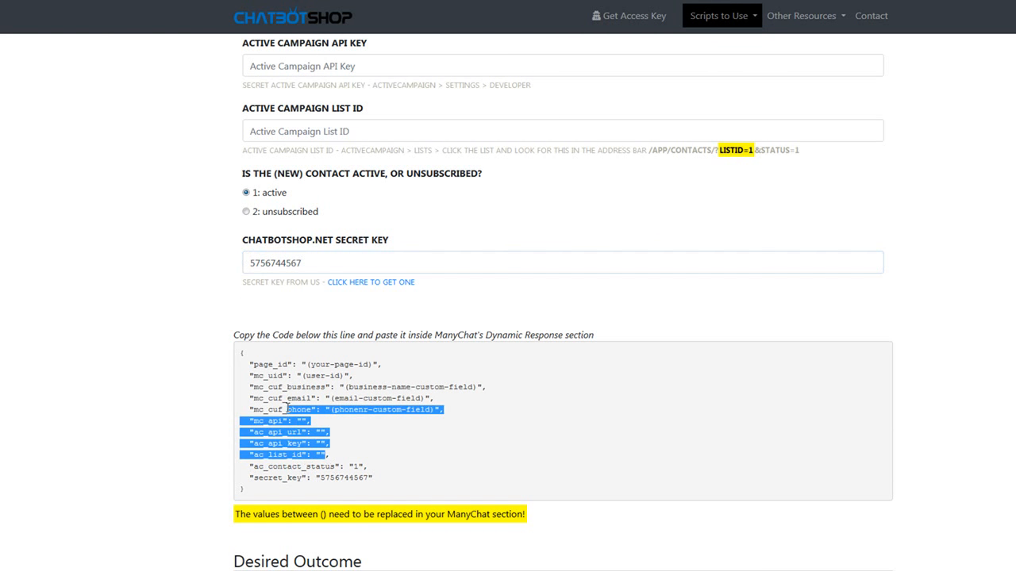
pyautogui.click(190, 401)
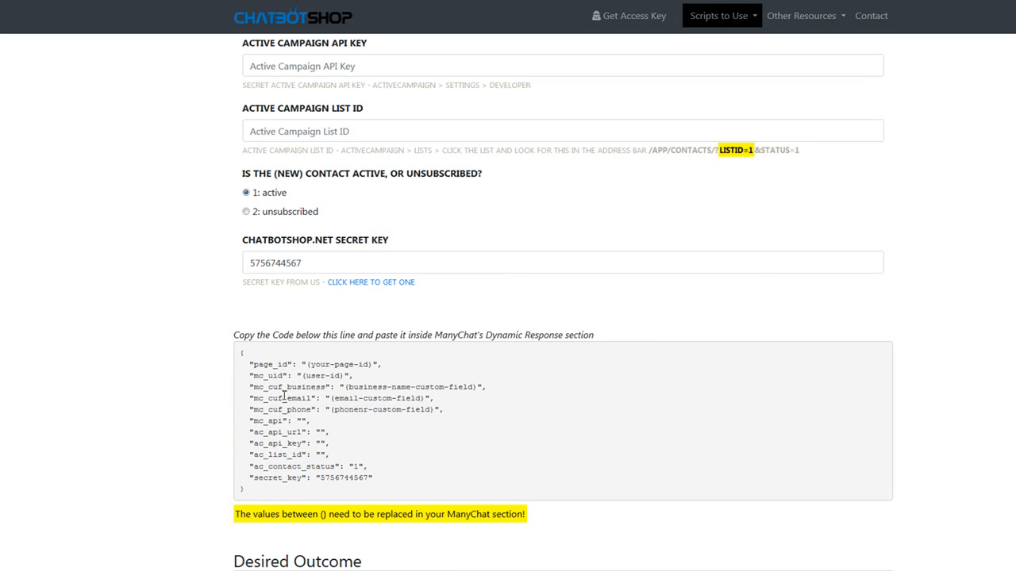
# Keep the contact status at '1: active' and set the List ID to 1
pyautogui.click(246, 211)
pyautogui.click(246, 192)
pyautogui.click(269, 134)
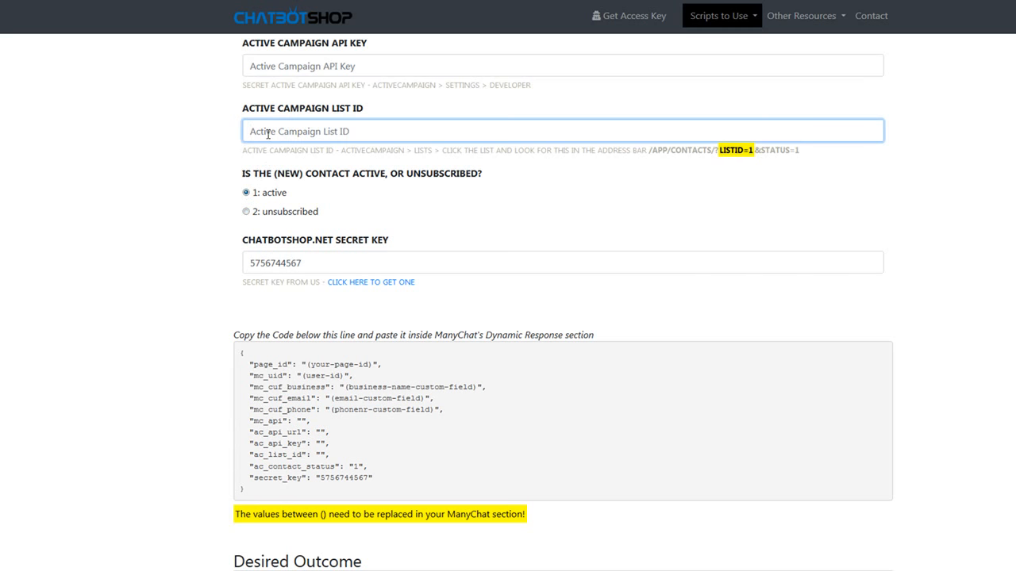
pyautogui.write('1')
# Enter the ActiveCampaign API key and select the generated JSON for copying
pyautogui.click(277, 66)
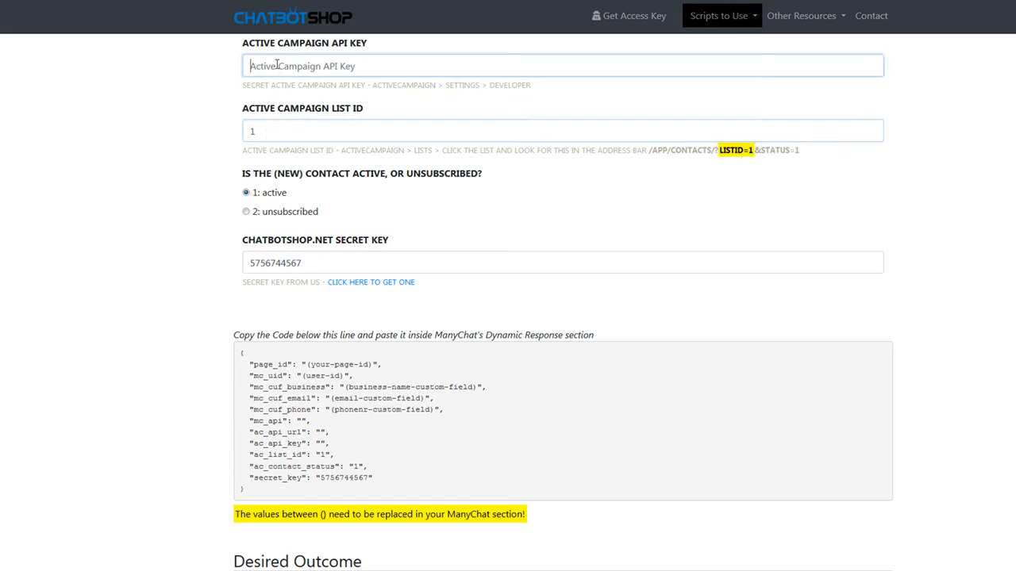
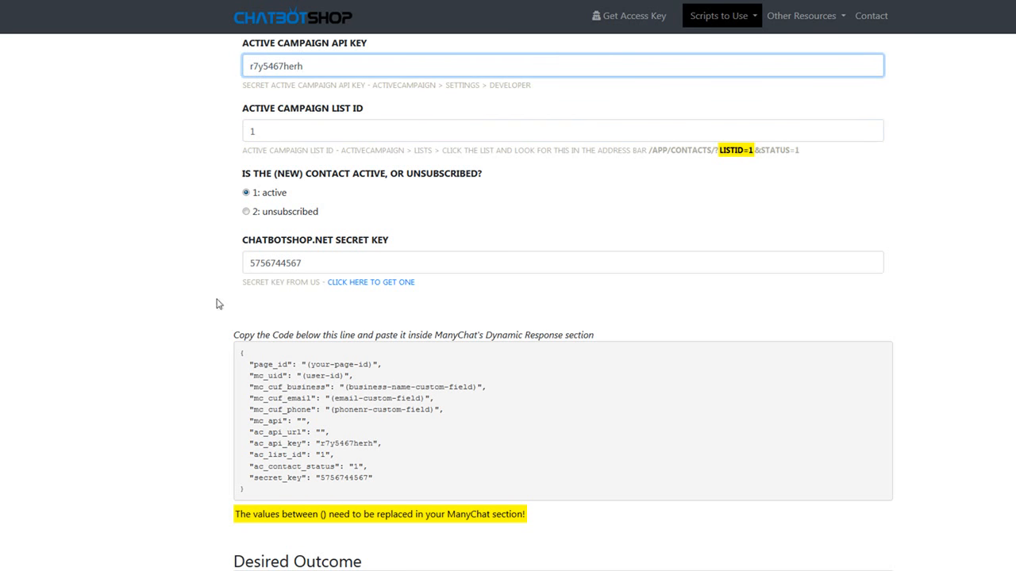
pyautogui.moveTo(252, 496); pyautogui.dragTo(235, 354)
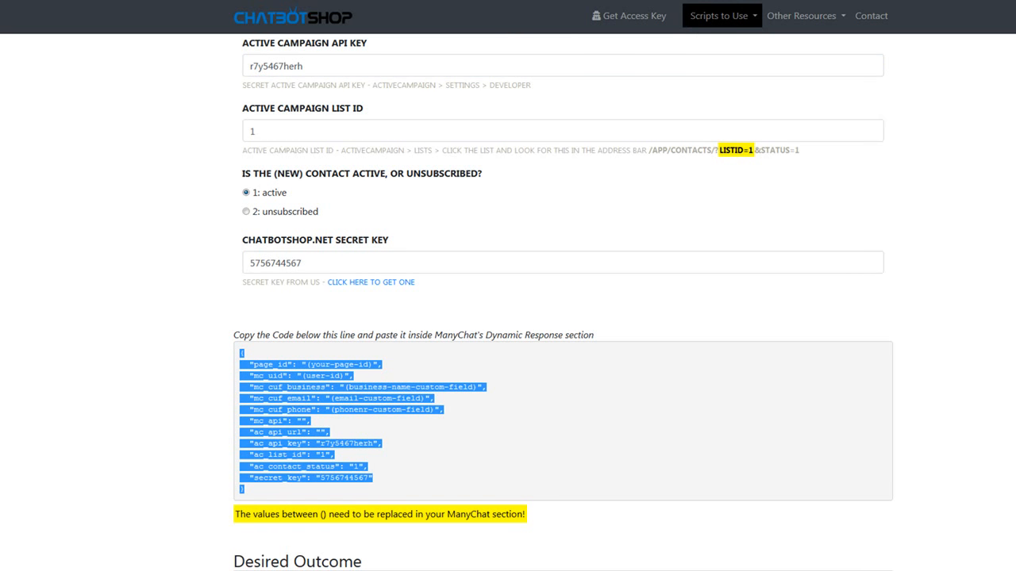
pyautogui.click(227, 381)
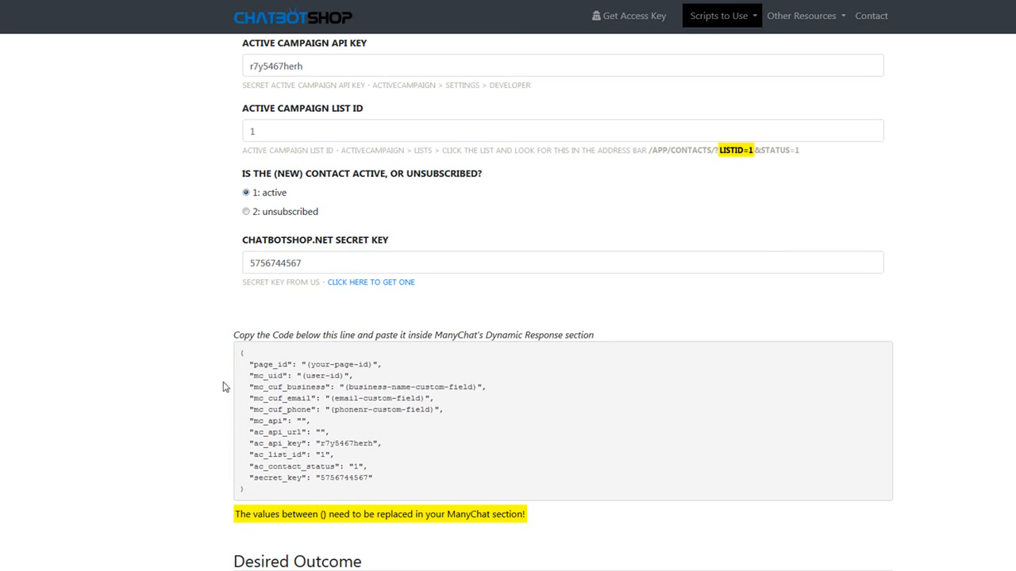